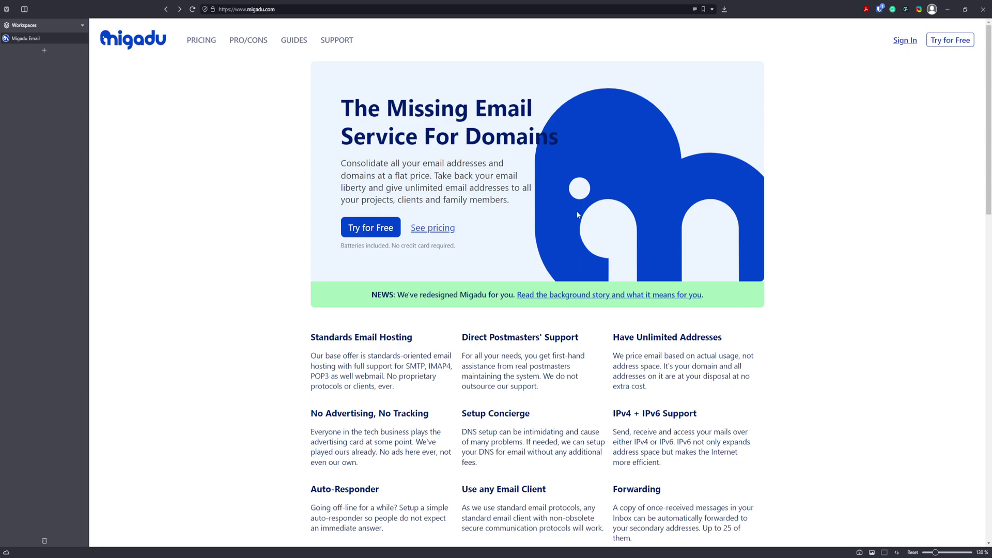
left_click(439, 228)
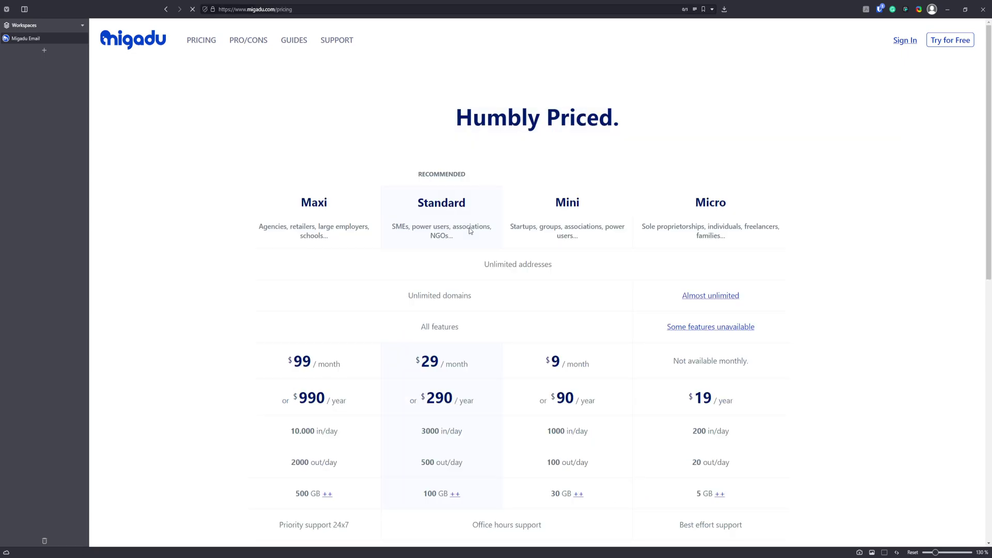
scroll(358, 232, "down", 1)
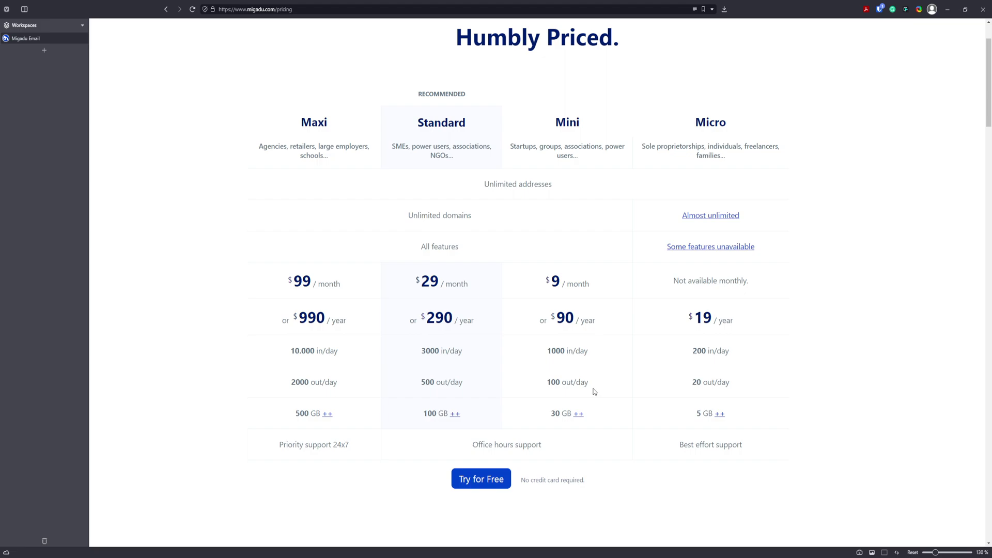
double_click(581, 382)
left_click(594, 391)
scroll(558, 351, "up", 2)
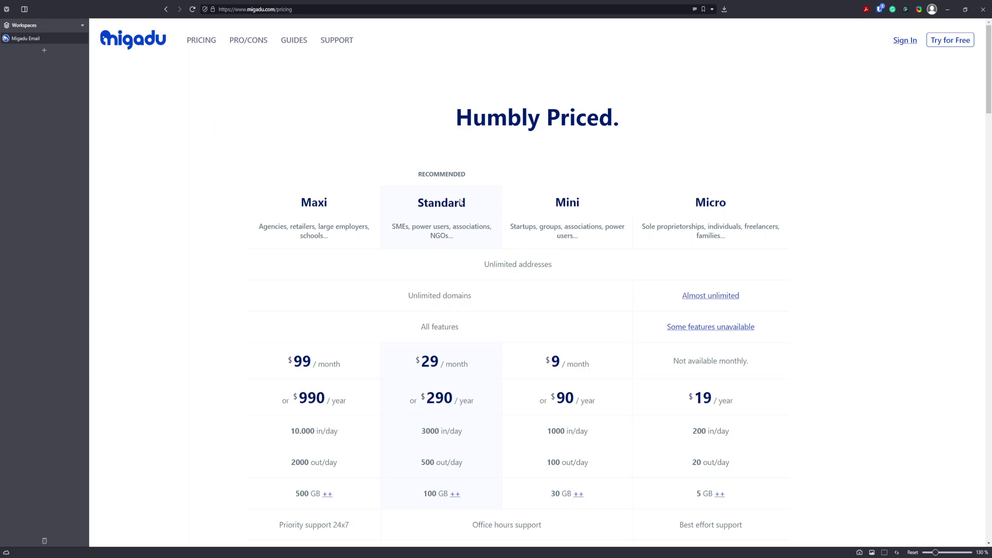
- Open Migadu's Pro/Cons page and jump to the 'In Switzerland, but servers are not' drawback
left_click(254, 44)
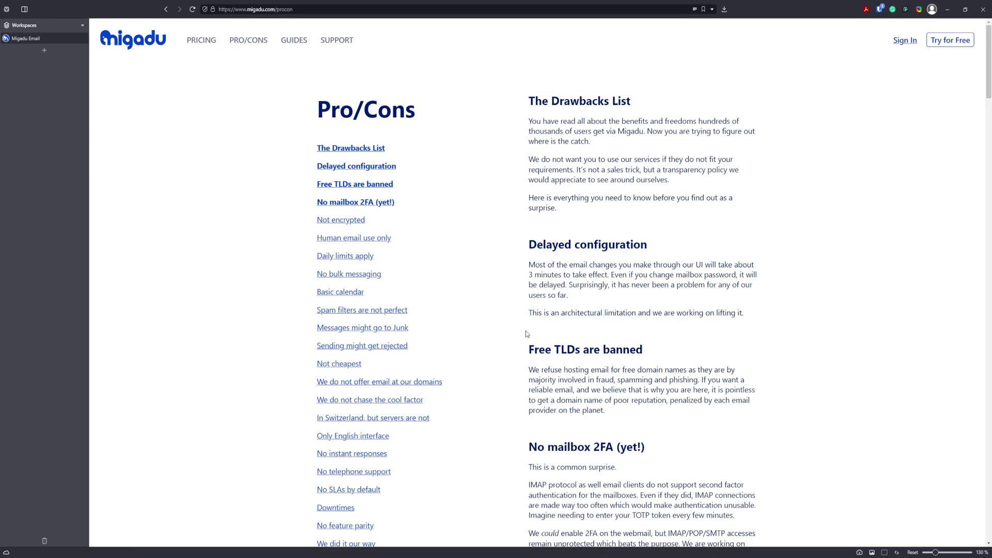
scroll(457, 333, "down", 2)
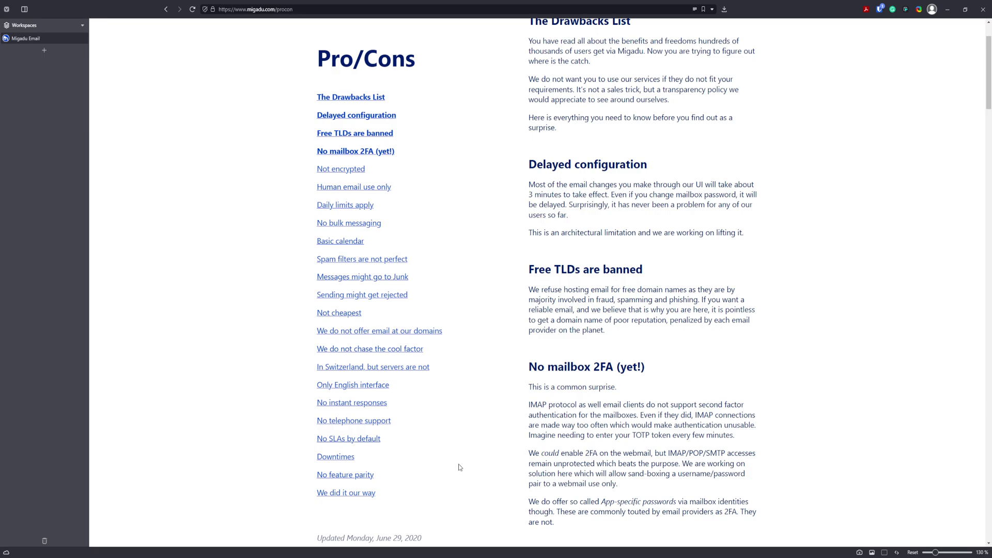
left_click(414, 368)
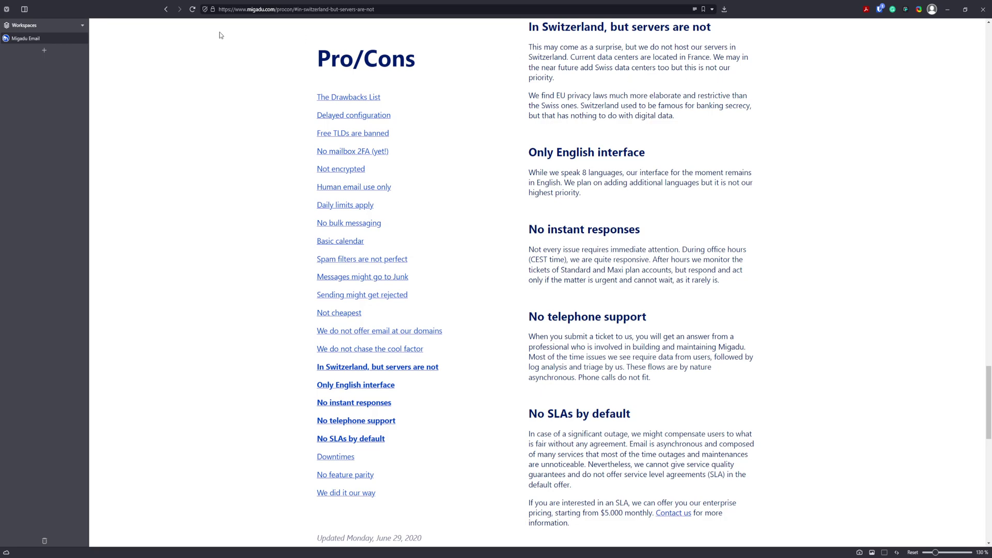
scroll(395, 166, "up", 15)
scroll(541, 296, "up", 3)
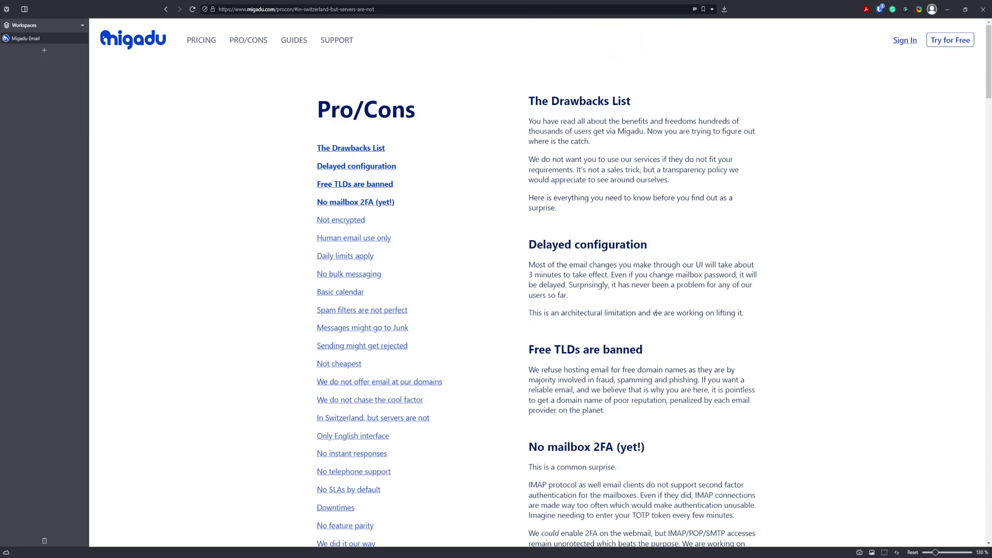
left_click(905, 40)
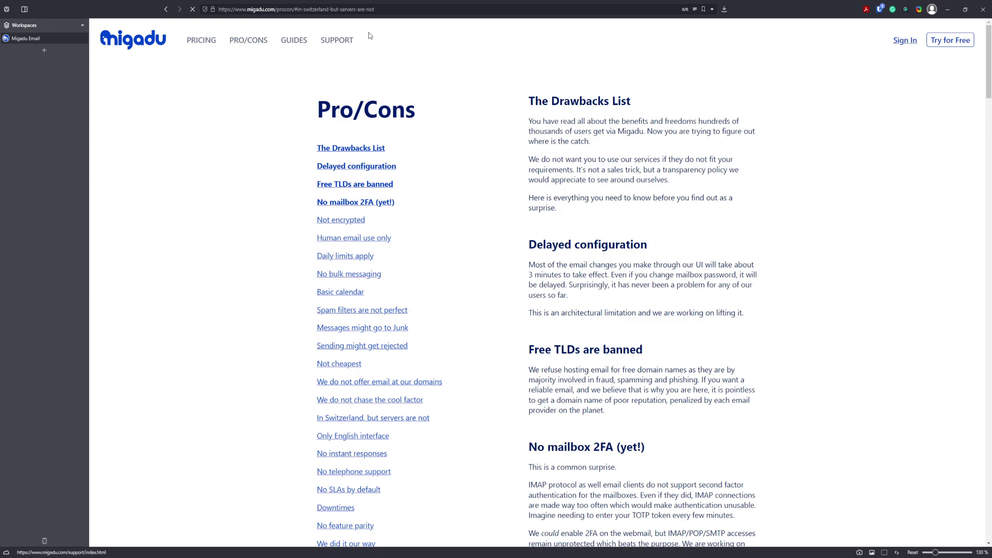
left_click(338, 159)
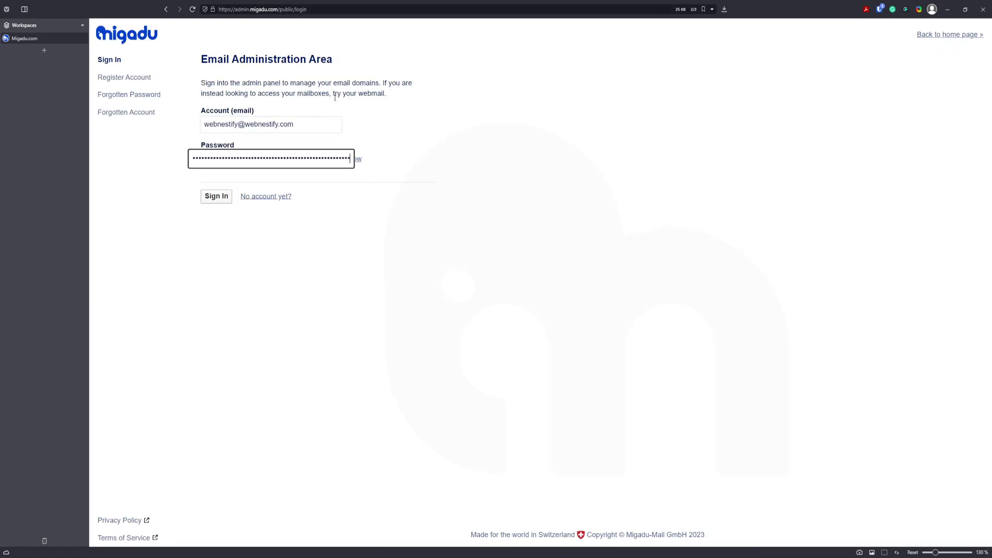
left_click(216, 196)
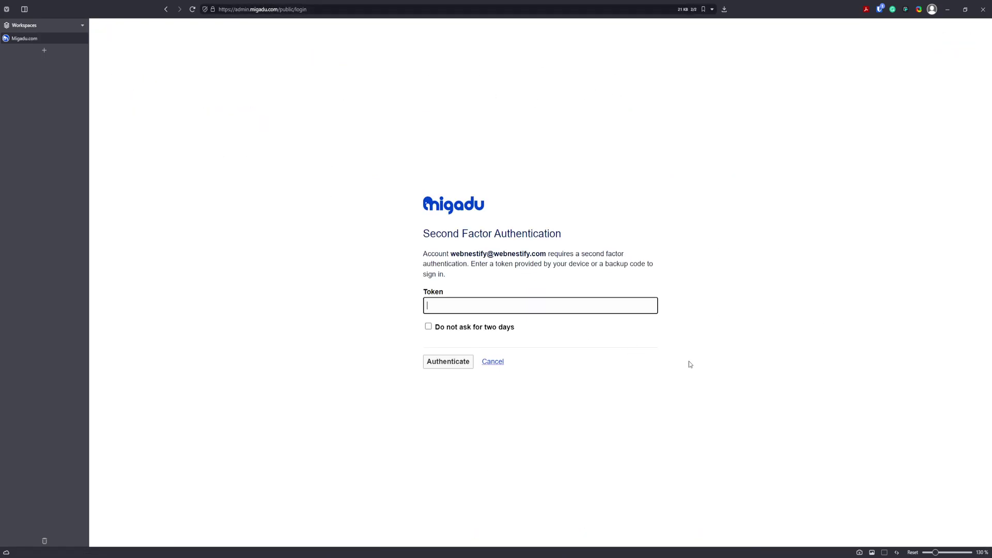
left_click(457, 363)
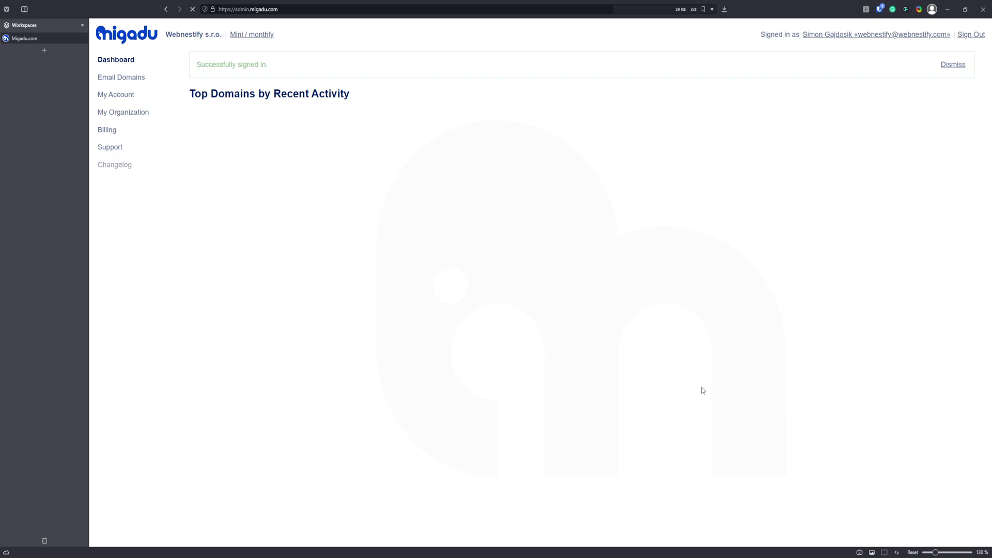
- Open the Dashboard to view the domain activity charts
left_click(104, 62)
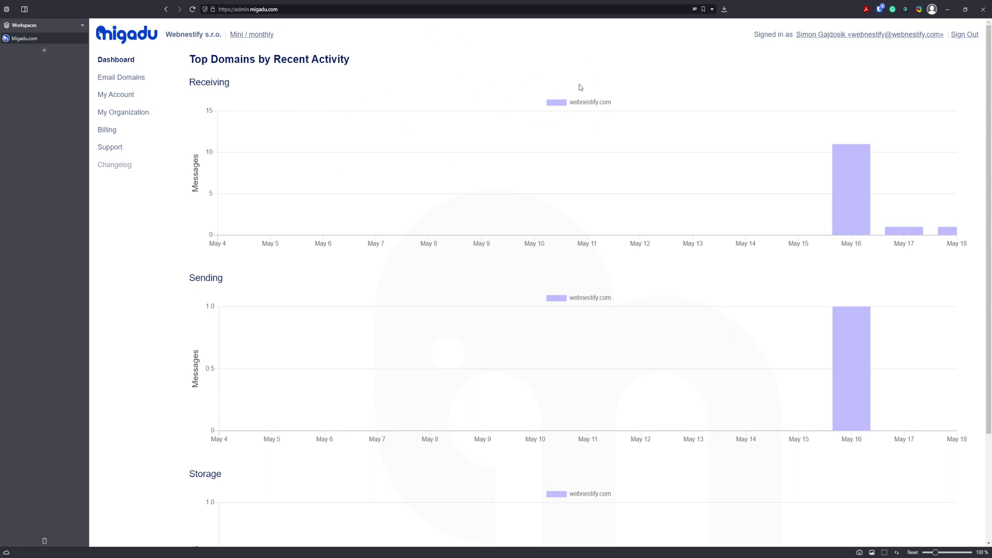
scroll(596, 264, "down", 3)
scroll(572, 320, "up", 3)
- Start a new email domain 'webnestify', leaving nameservers on external after trying Migadu's
left_click(132, 79)
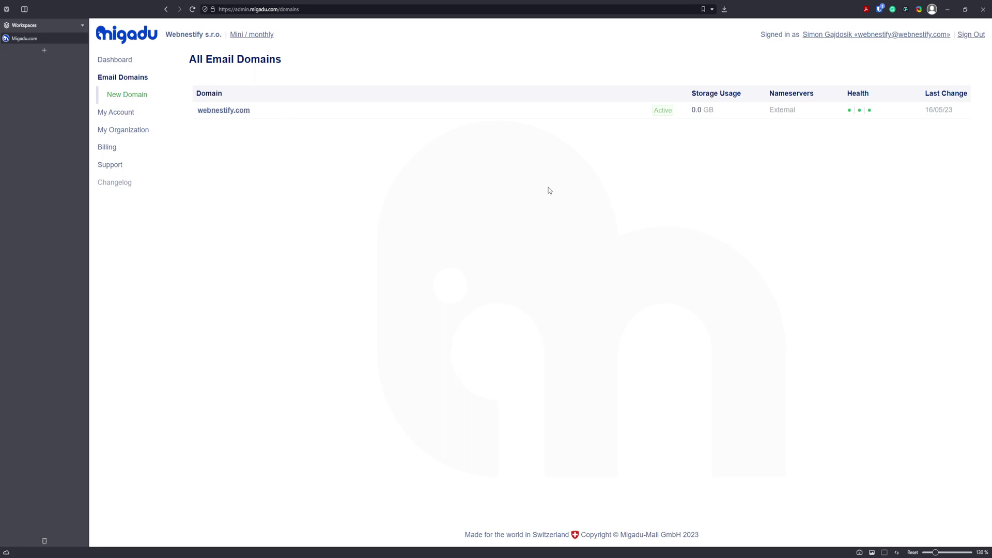
left_click(136, 95)
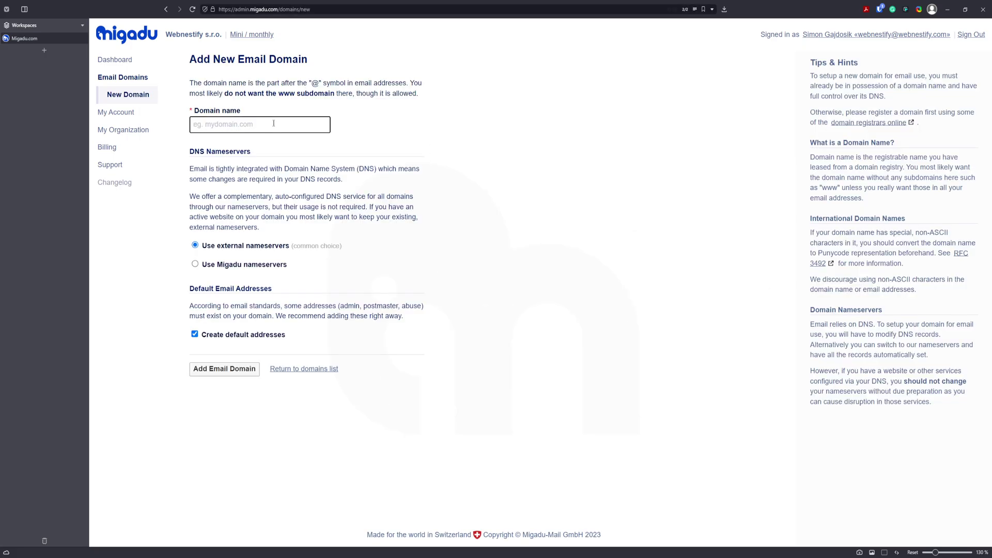
type("webnestif")
type("y.io")
left_click(264, 265)
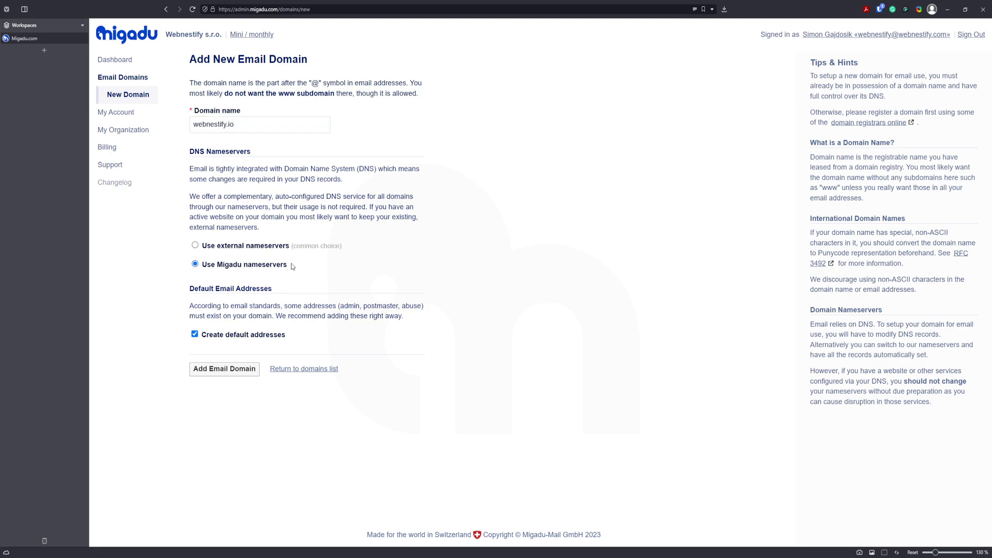
left_click(268, 249)
- Add the webnestify.io domain and scroll through its DKIM, SPF and DMARC DNS records
left_click(217, 374)
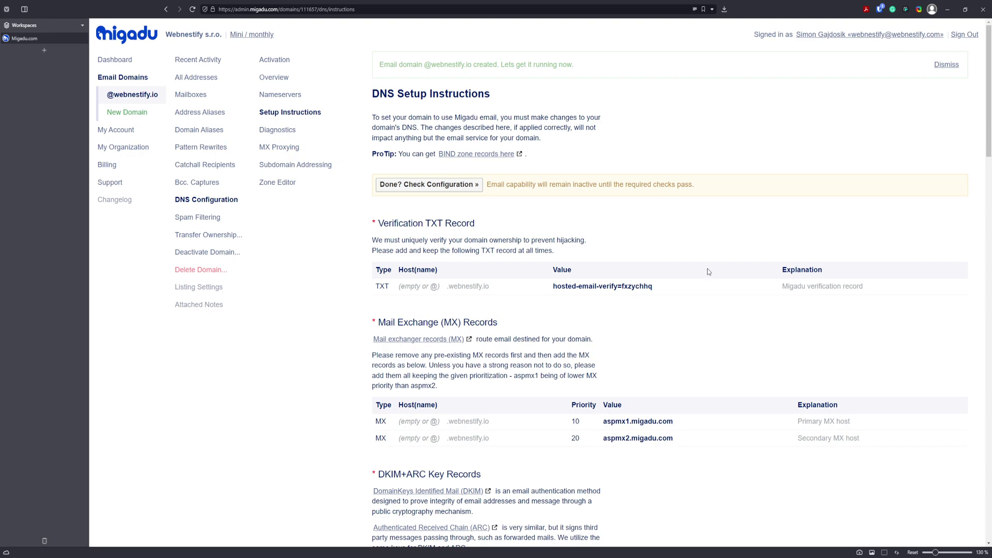
left_click_drag(989, 114, 990, 154)
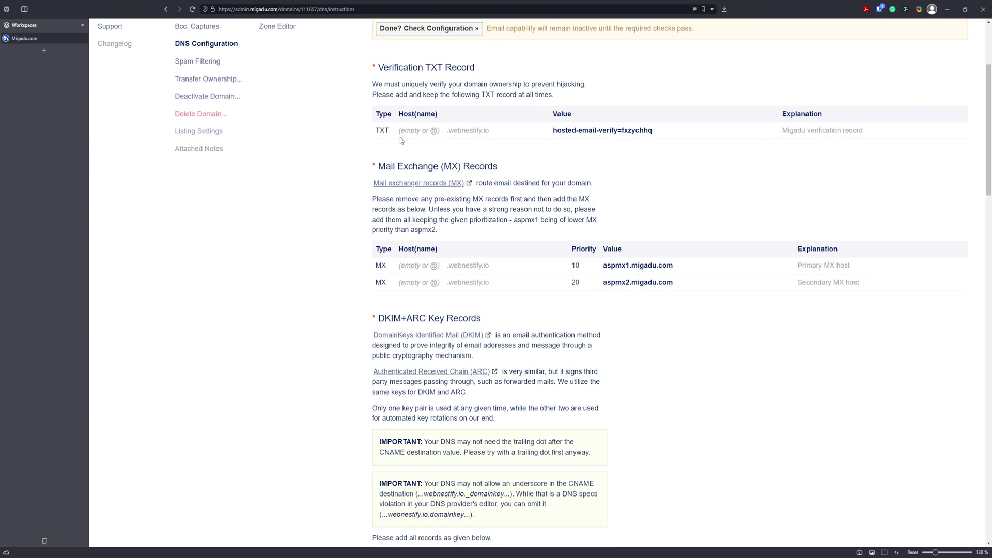
mouse_move(990, 111)
left_mouse_down()
mouse_move(974, 305)
mouse_move(949, 95)
left_mouse_up()
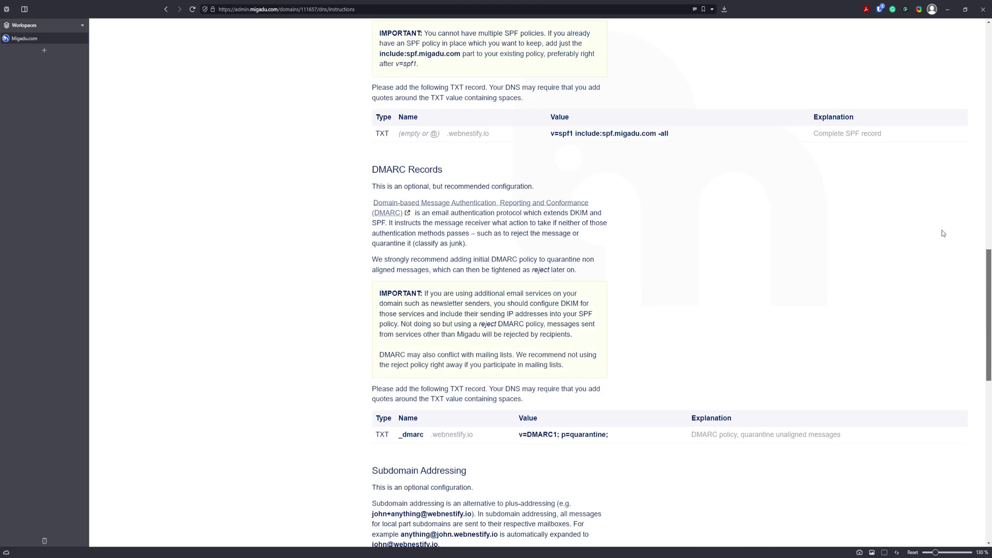
scroll(948, 95, "up", 2)
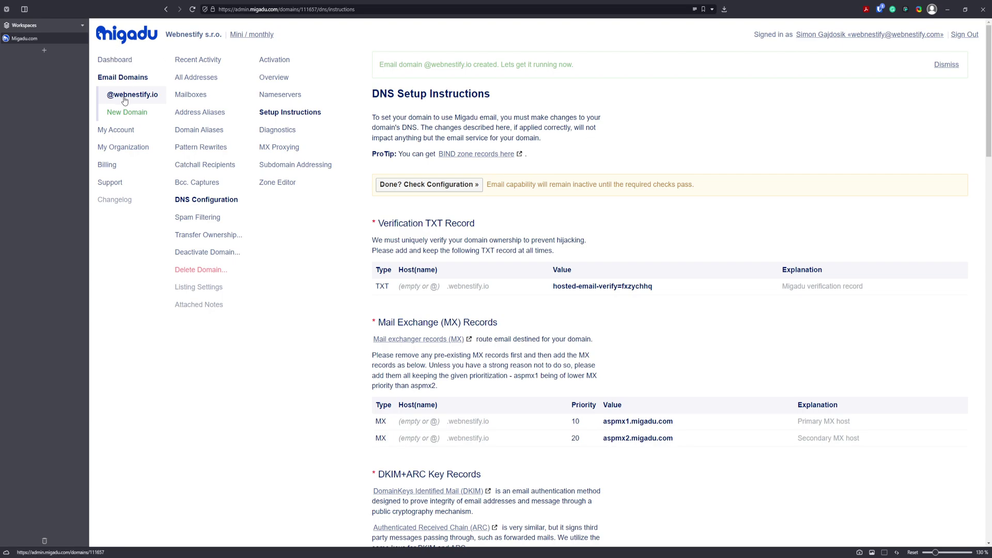
- Go from Dashboard through Email Domains to webnestify.com's New Mailbox form
left_click(120, 63)
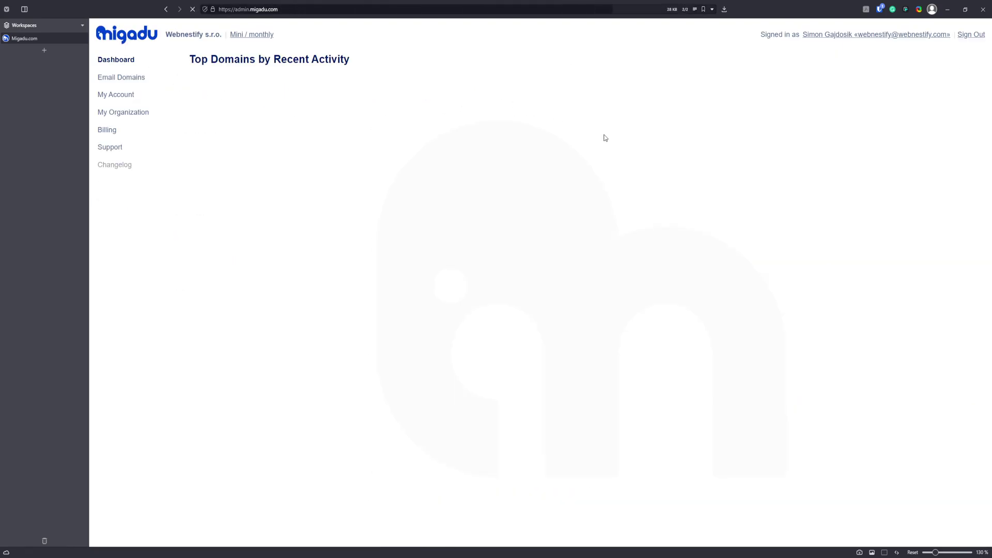
left_click(140, 82)
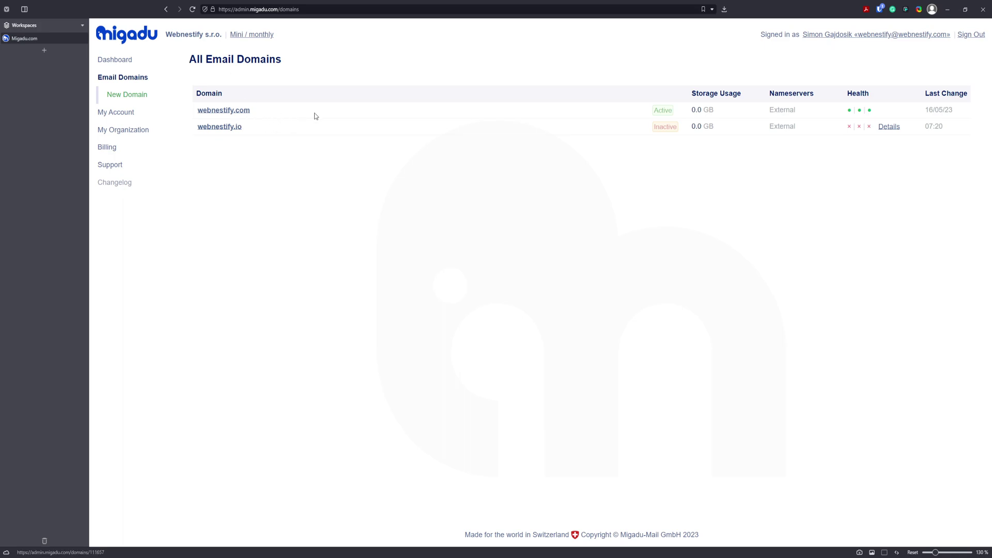
left_click(235, 110)
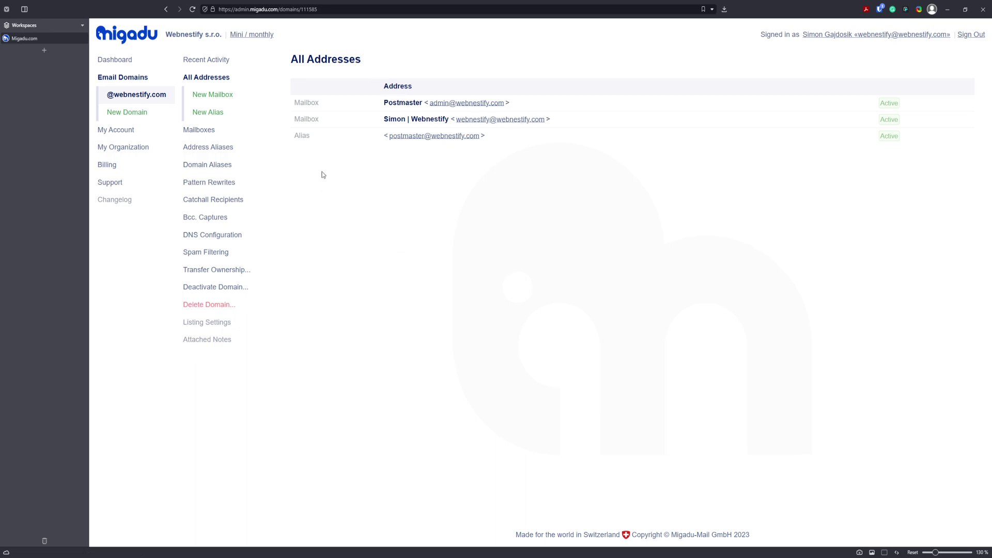
left_click(224, 99)
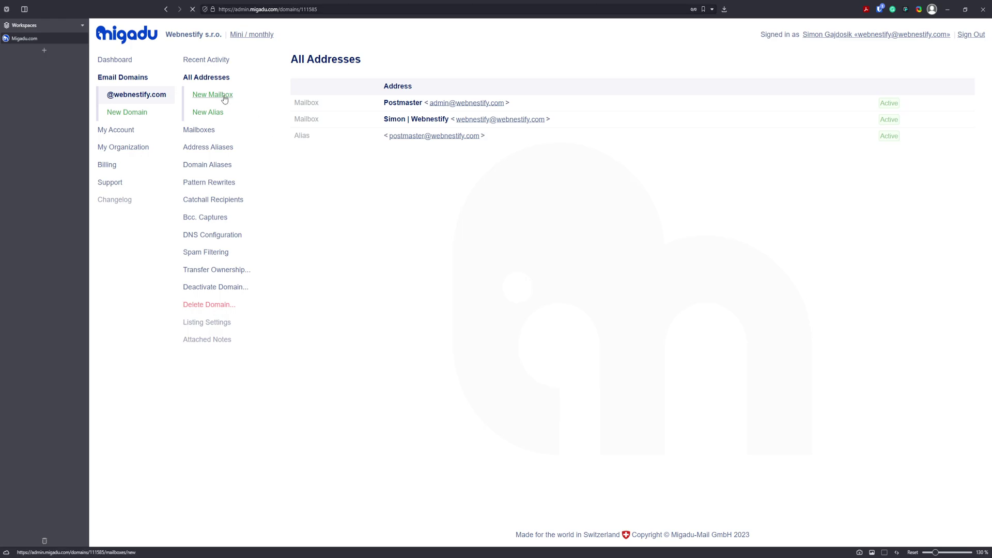
- Enter mailbox address 'testing' and display name 'Test'
left_click(361, 149)
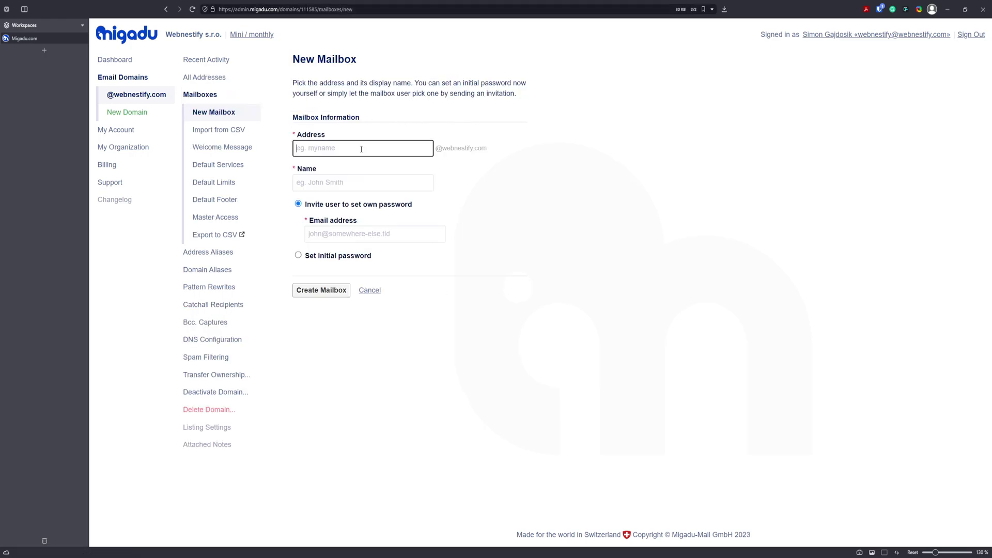
type("testi")
type("ng")
key("Tab")
type("Tes")
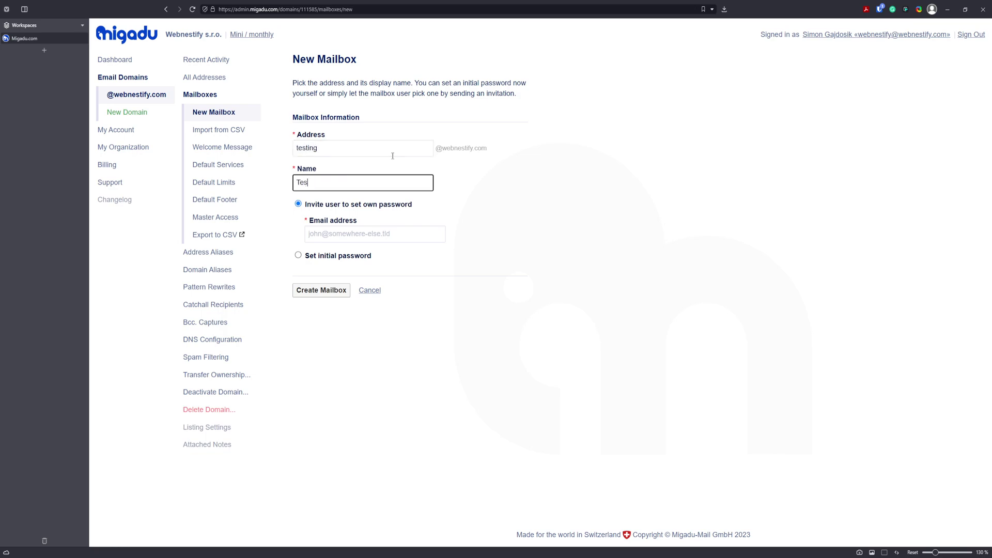
left_click(436, 236)
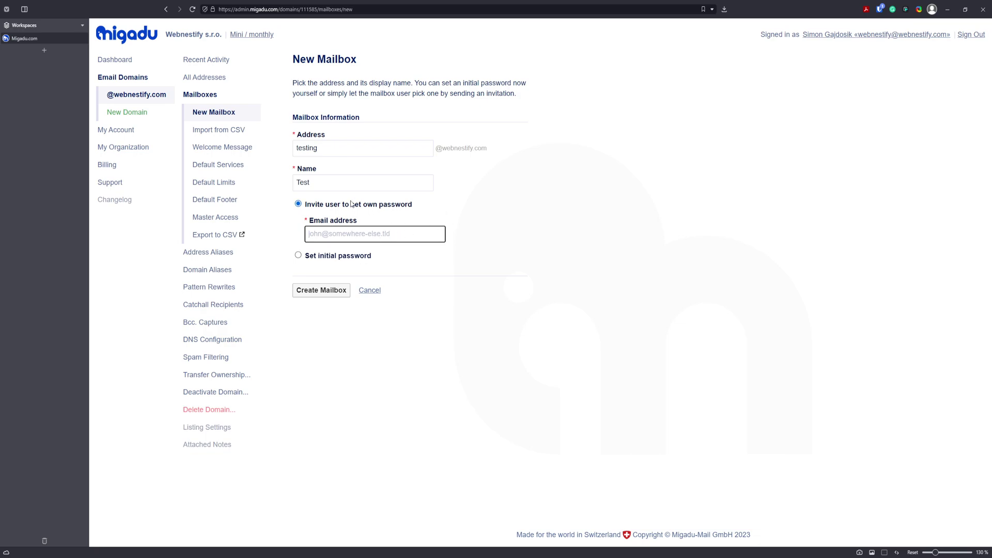
- Set a Bitwarden-generated passphrase as the initial password and create the mailbox
left_click(322, 256)
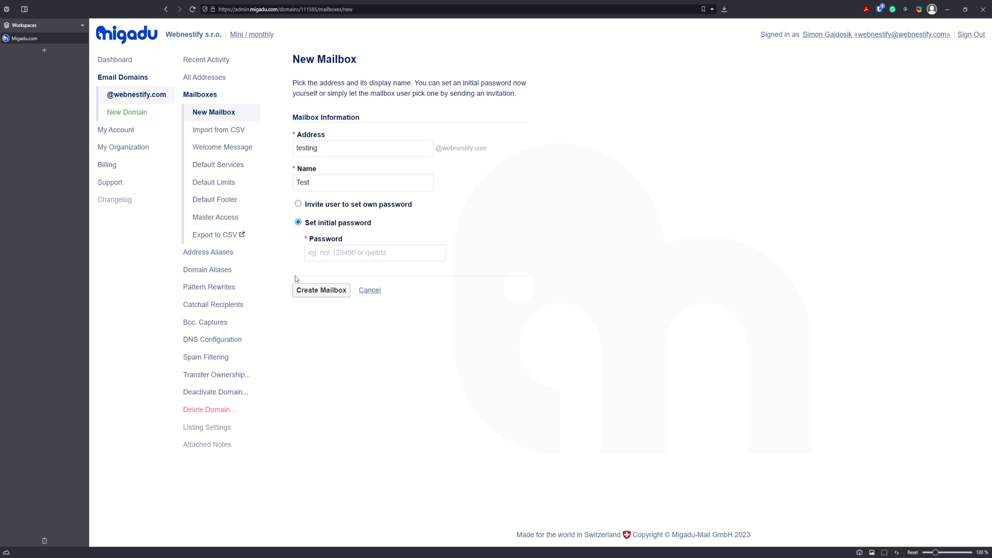
left_click(348, 250)
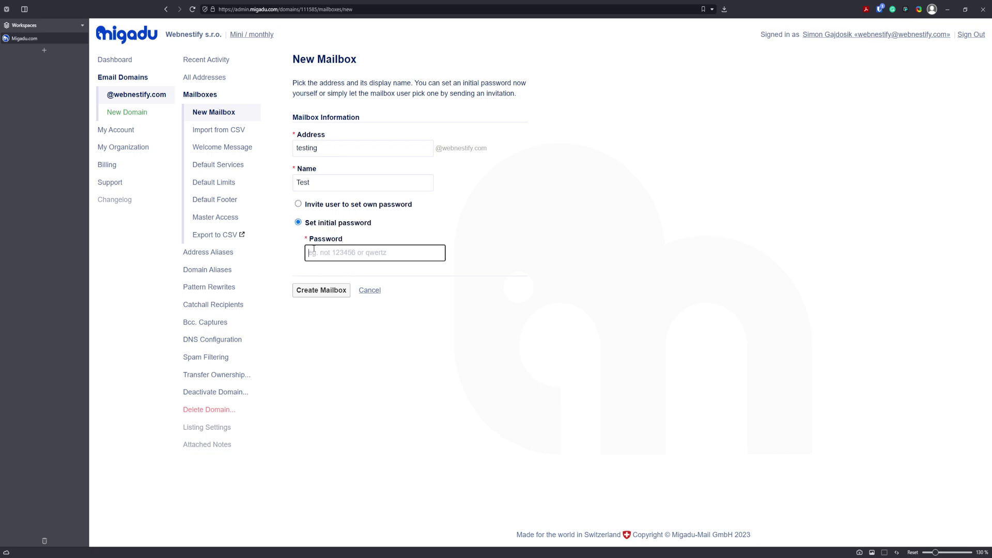
left_click(879, 10)
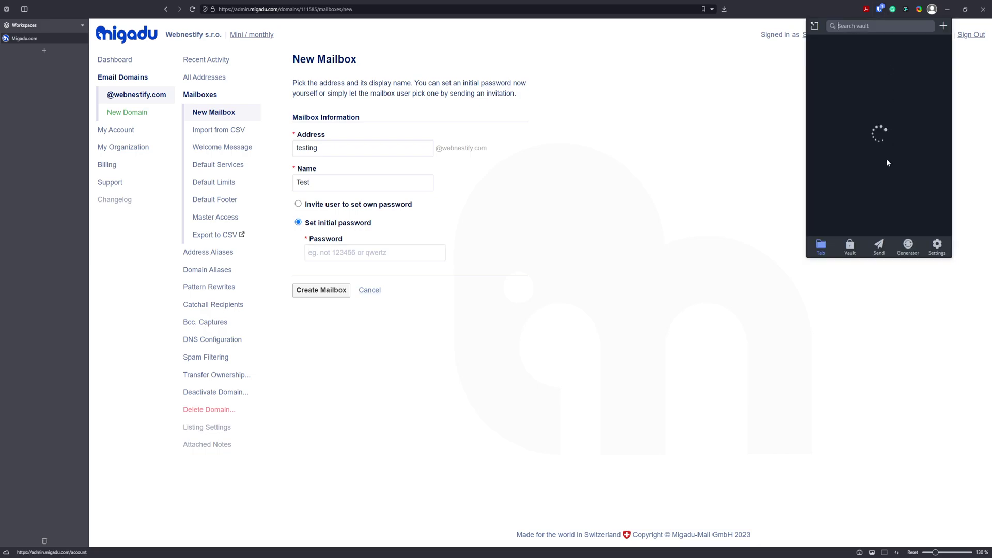
left_click(908, 246)
left_click(934, 57)
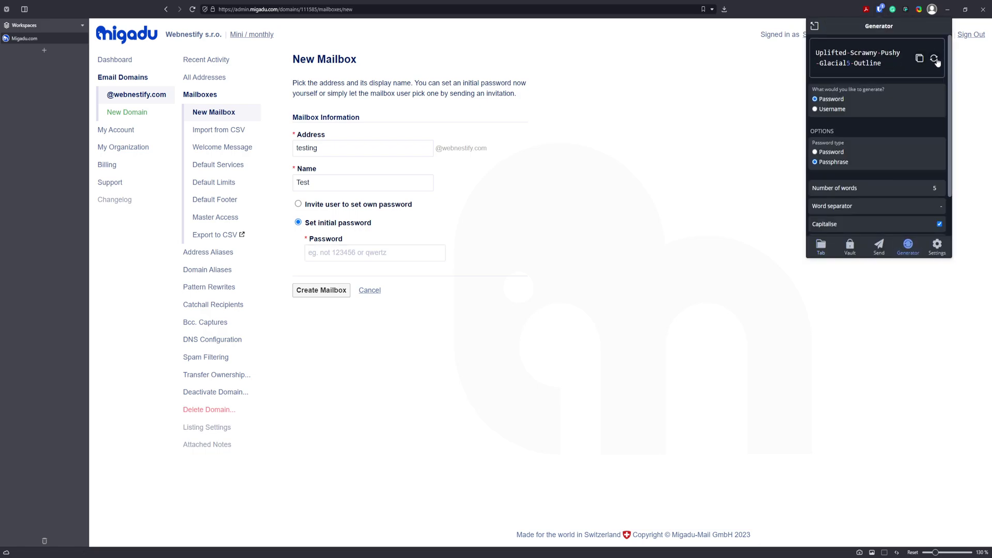
left_click(919, 63)
left_click(350, 252)
key("ctrl+v")
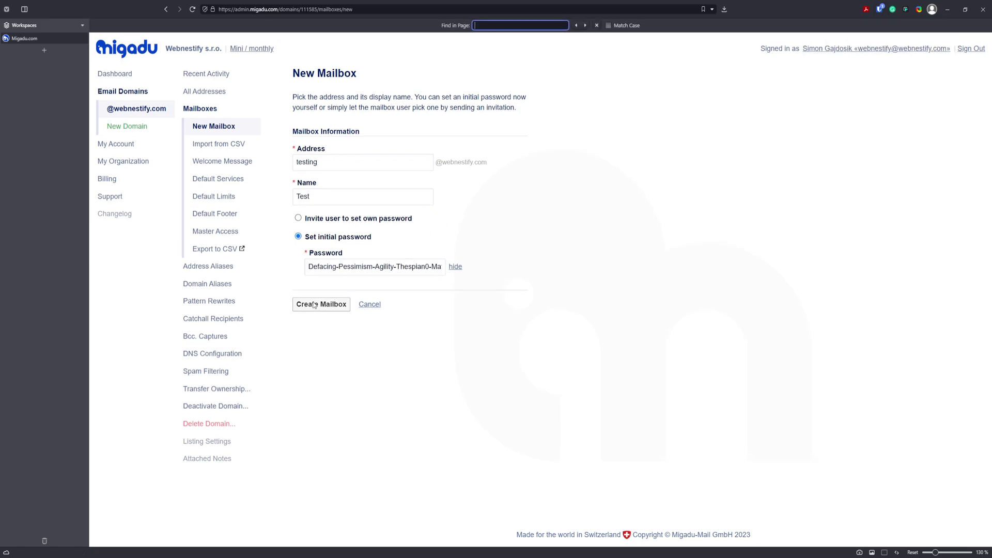
left_click(321, 303)
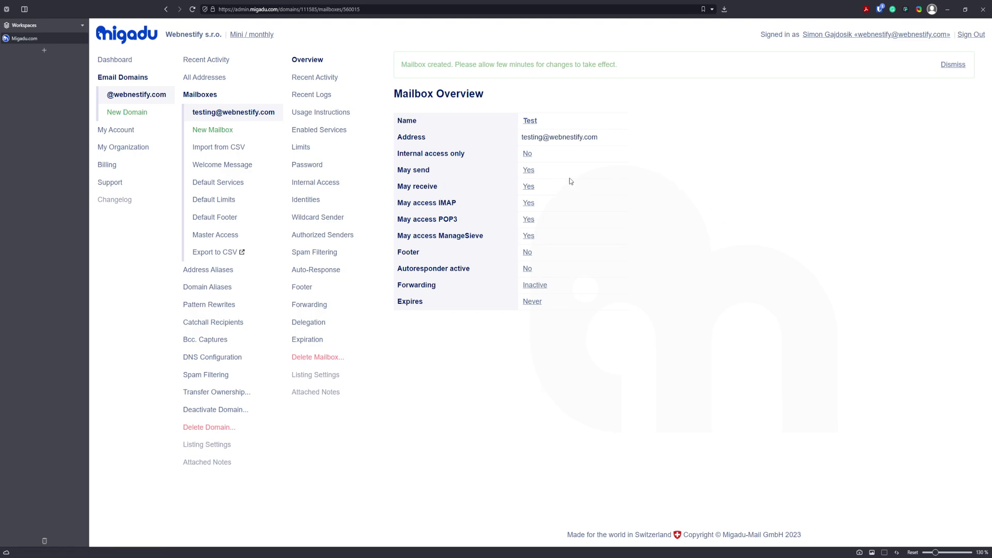
left_click(529, 171)
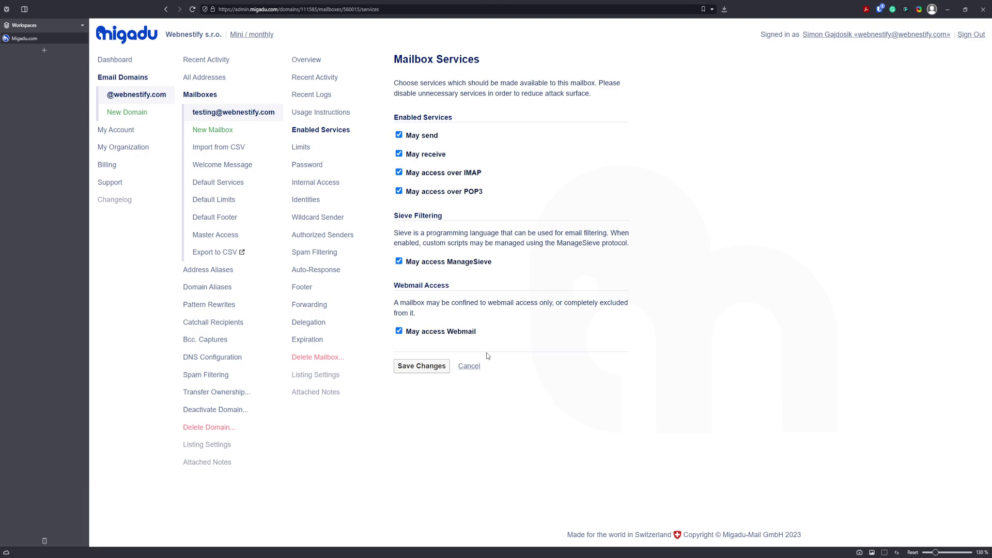
left_click(471, 366)
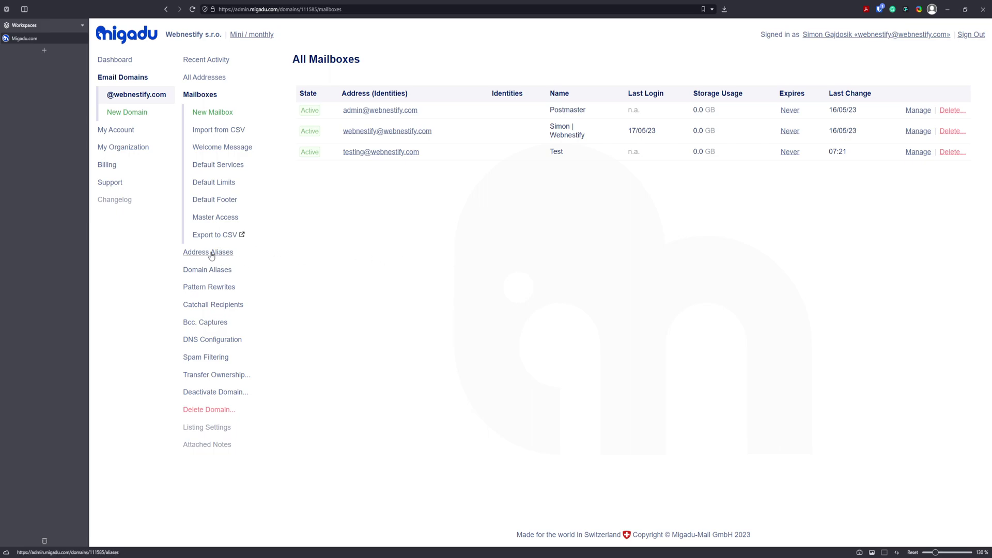
- View the existing address alias and New Alias form, then open Catchall Recipients
left_click(239, 254)
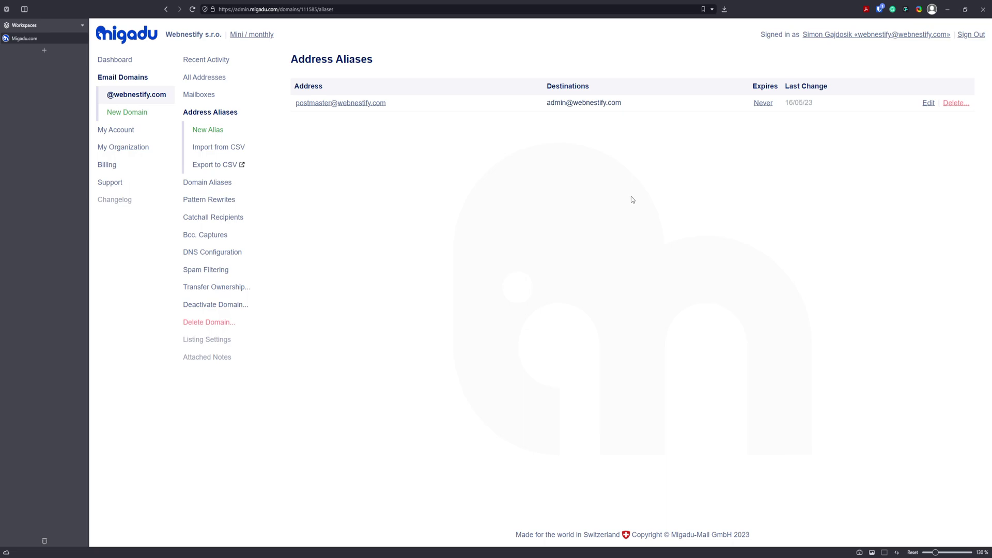
left_click(217, 131)
left_click(369, 202)
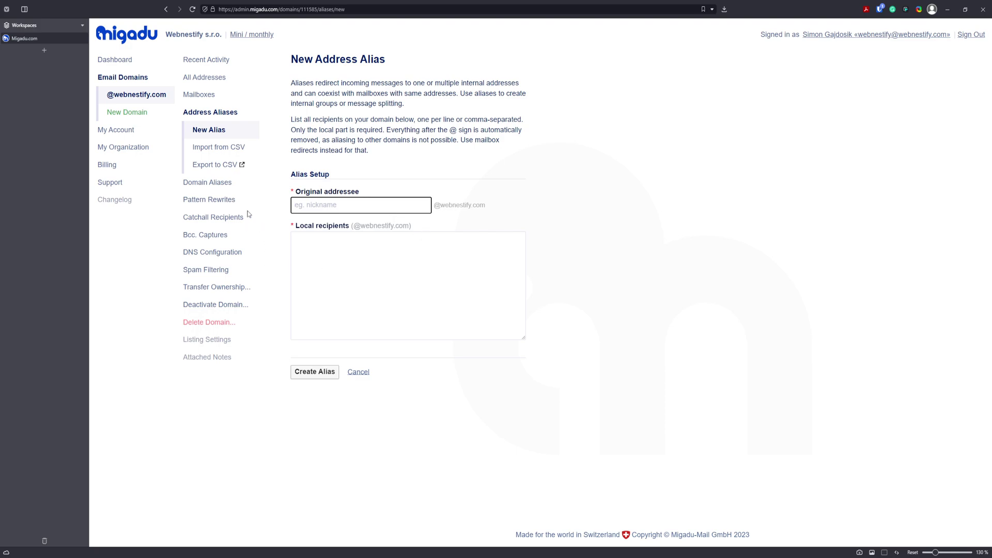
left_click(225, 217)
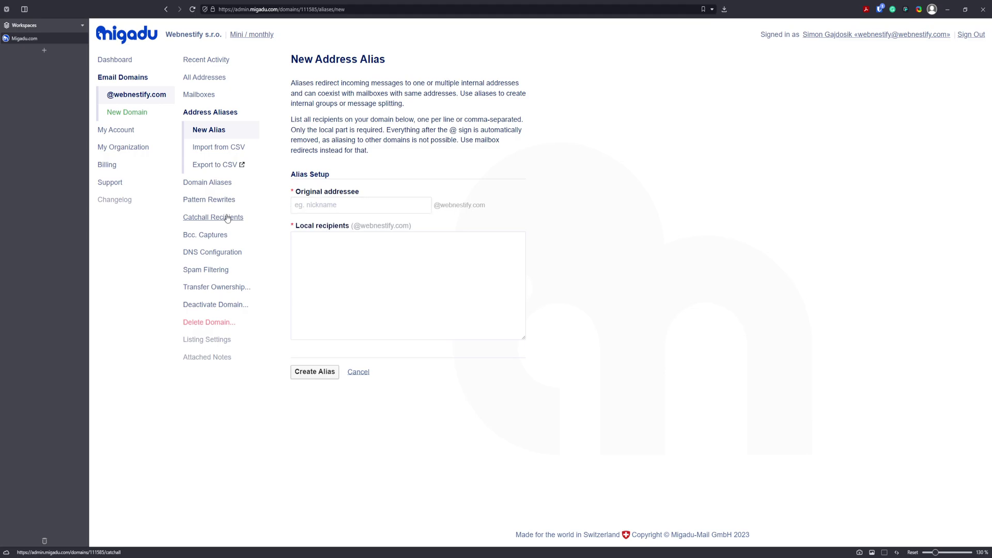
- Verify the catch-all list and Bcc captures are empty, then open Spam Filtering overview
left_click(431, 231)
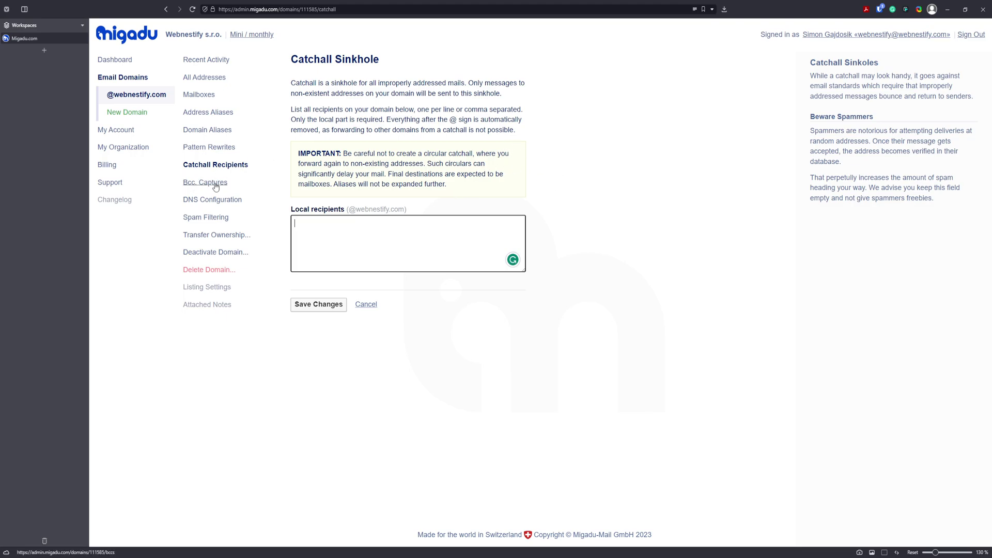
left_click(194, 188)
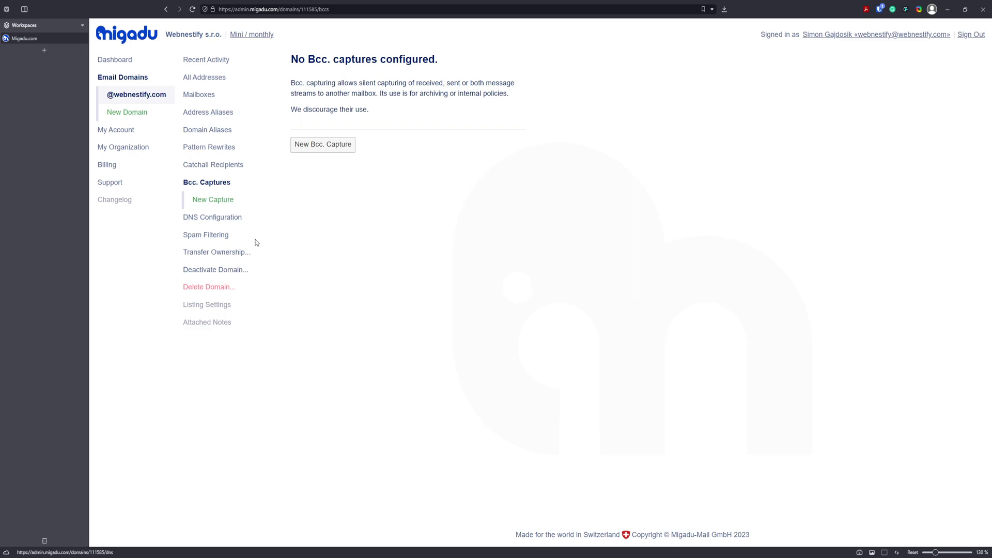
left_click(212, 237)
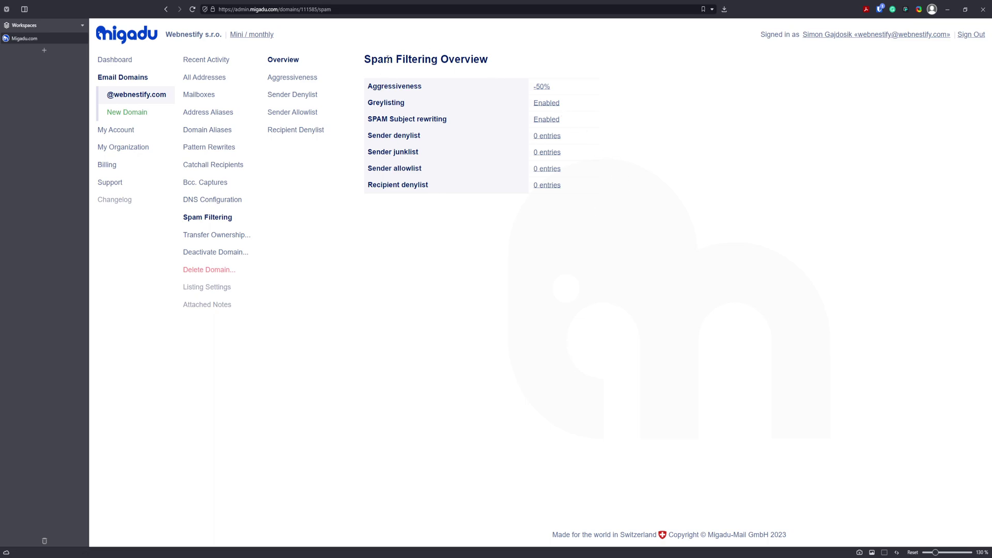
- Inspect the spam aggressiveness dropdown, then view the Sender Denylist and empty Sender Allowlist
left_click(541, 86)
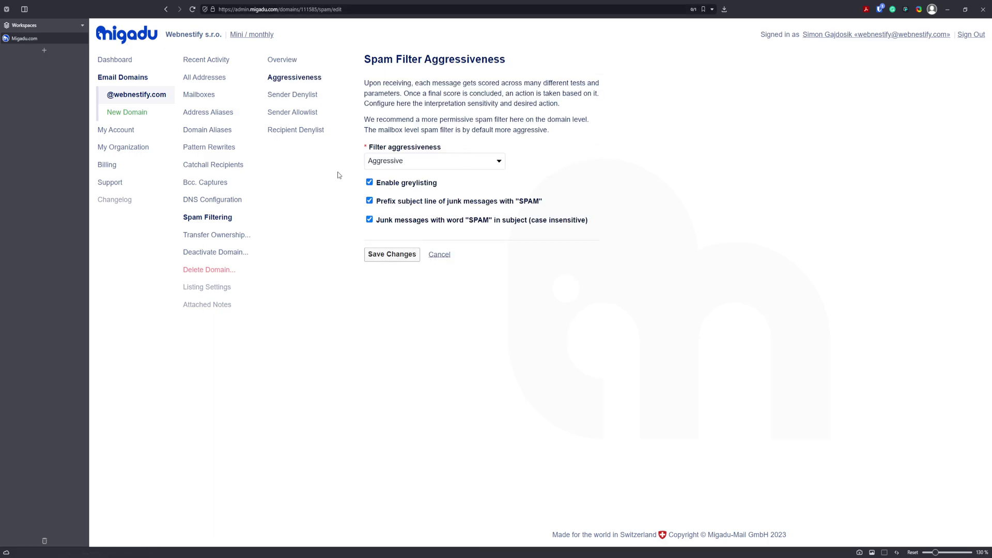
left_click(490, 163)
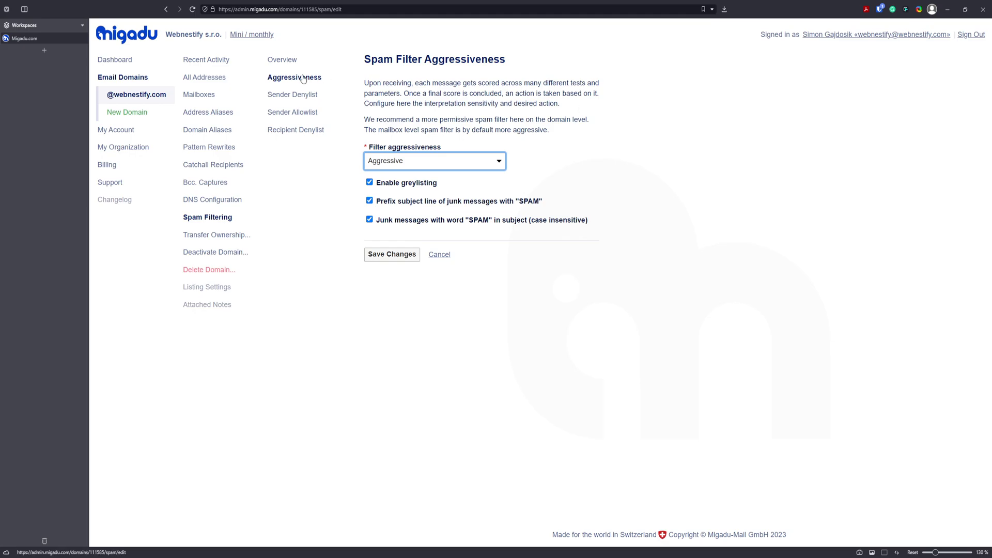
left_click(293, 95)
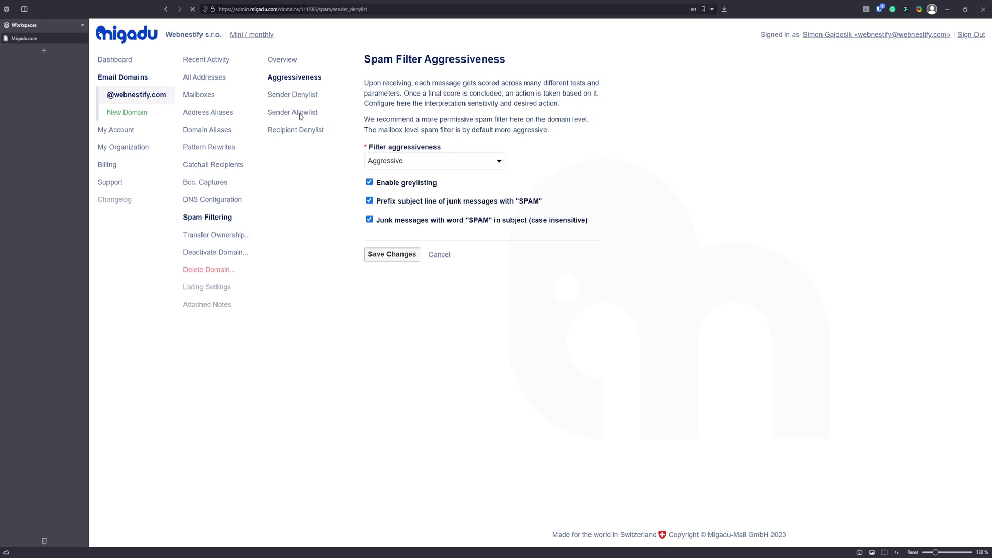
left_click(298, 112)
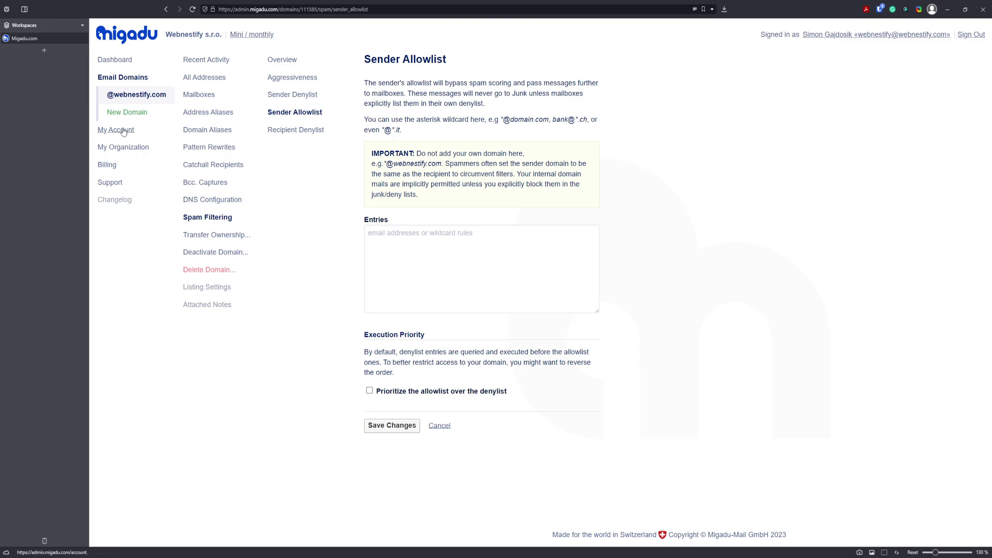
- Review webnestify.com's addresses (three mailboxes, one alias), then return to the Dashboard
left_click(136, 96)
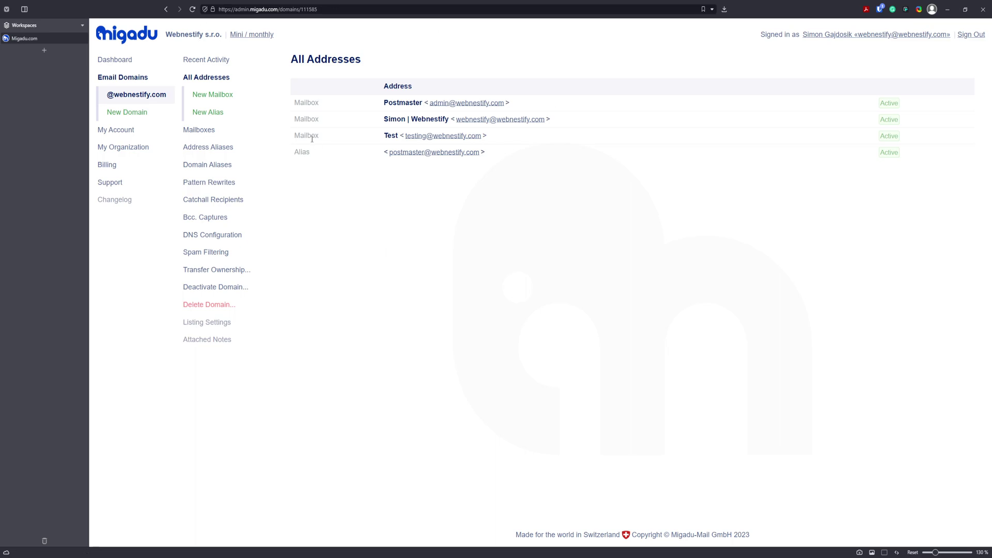
left_click(104, 60)
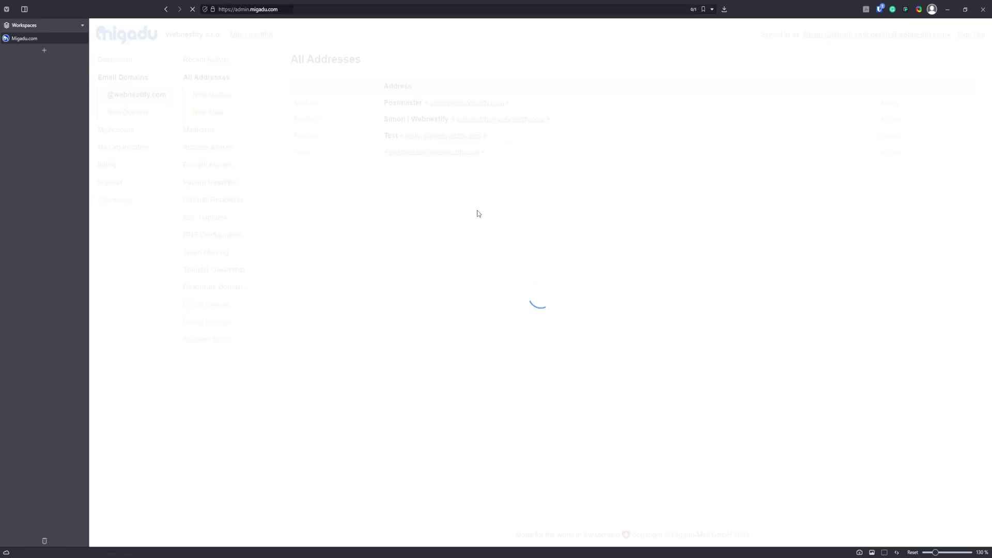